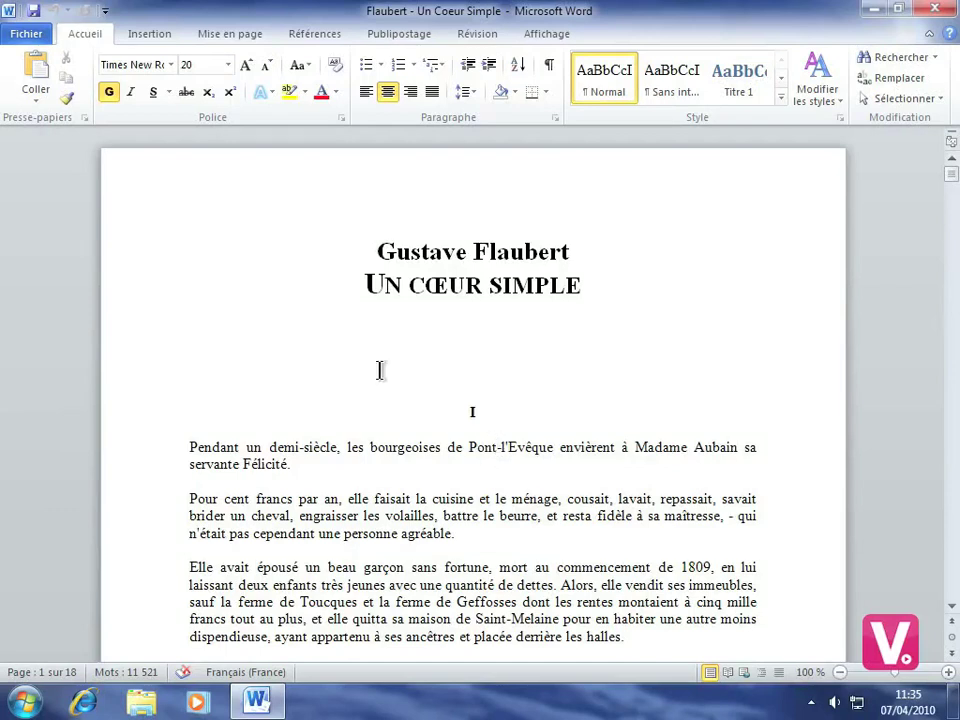
Switch the ribbon to the Insertion tab for the Flaubert document.
left_click(153, 40)
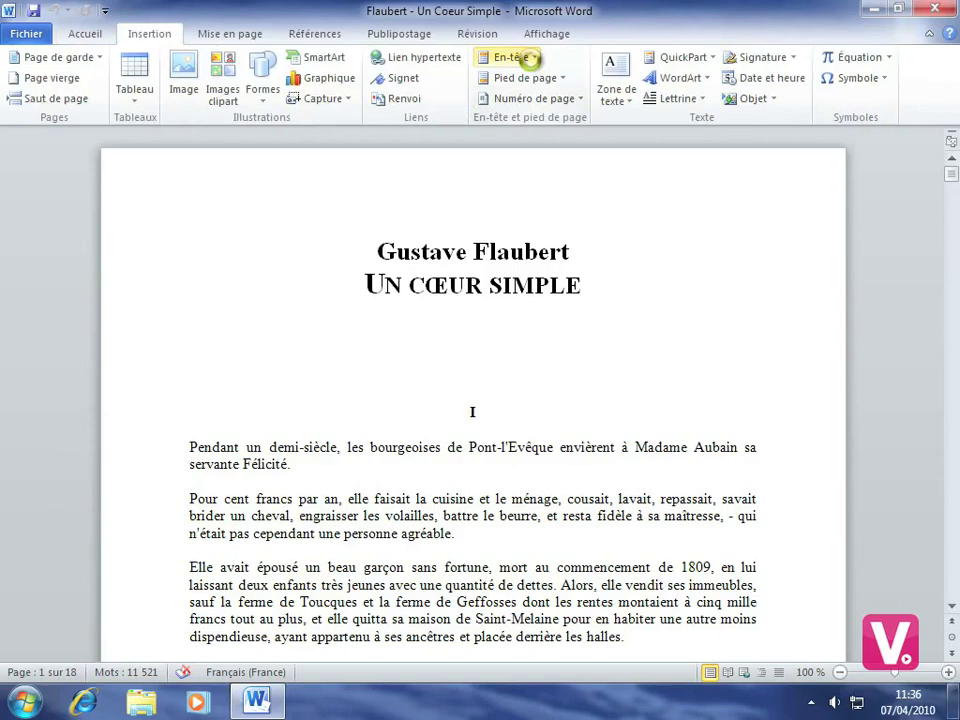
Pick the Alphabet design from the En-tête header gallery.
left_click(531, 63)
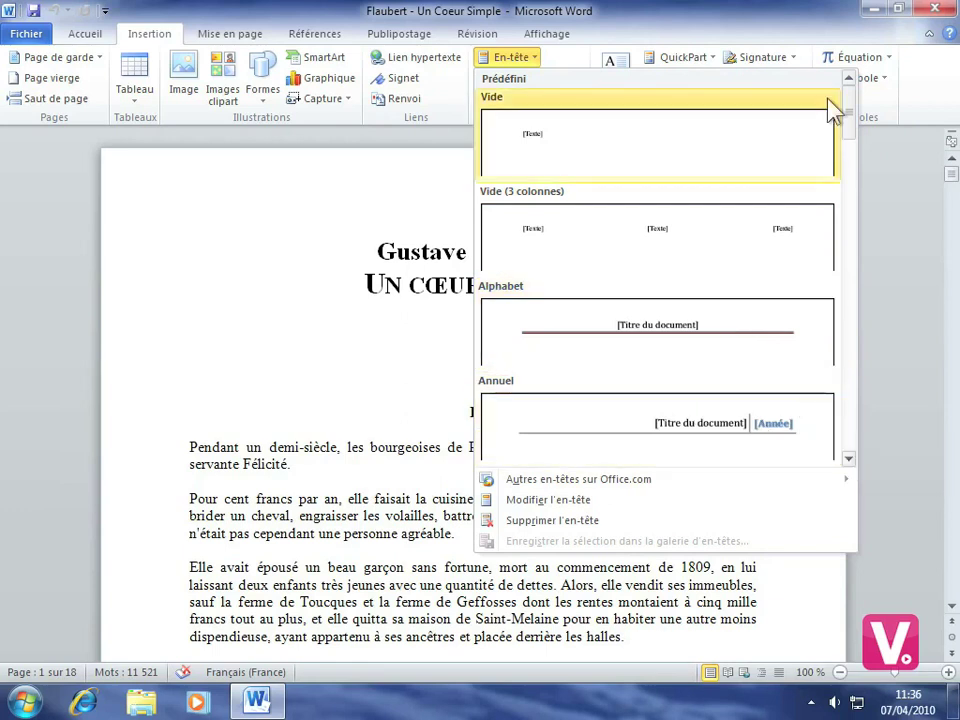
mouse_move(853, 107)
left_mouse_down()
mouse_move(845, 240)
mouse_move(838, 216)
mouse_move(853, 107)
left_mouse_up()
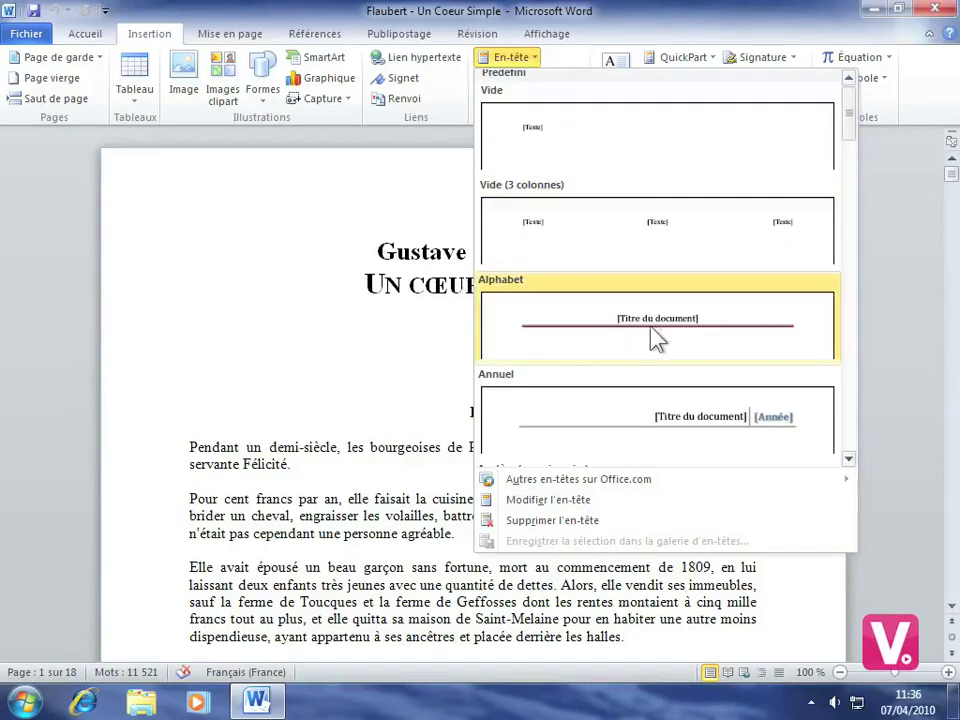
left_click(652, 332)
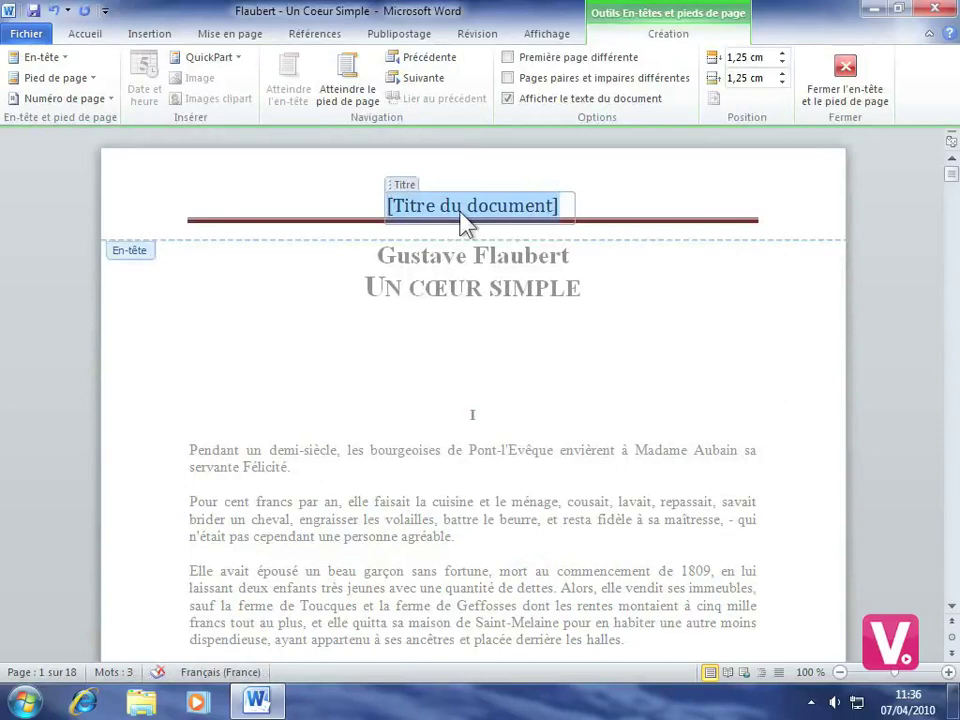
Enter 'Un Coeur simple' as the header title and close header editing.
type("Un ")
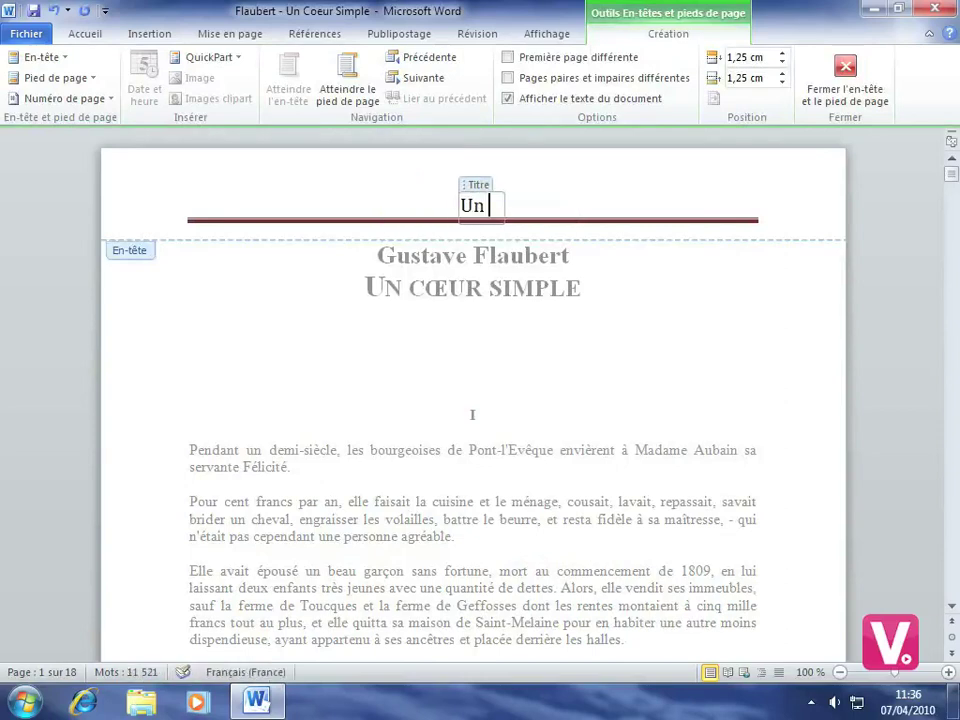
type("Coeur s")
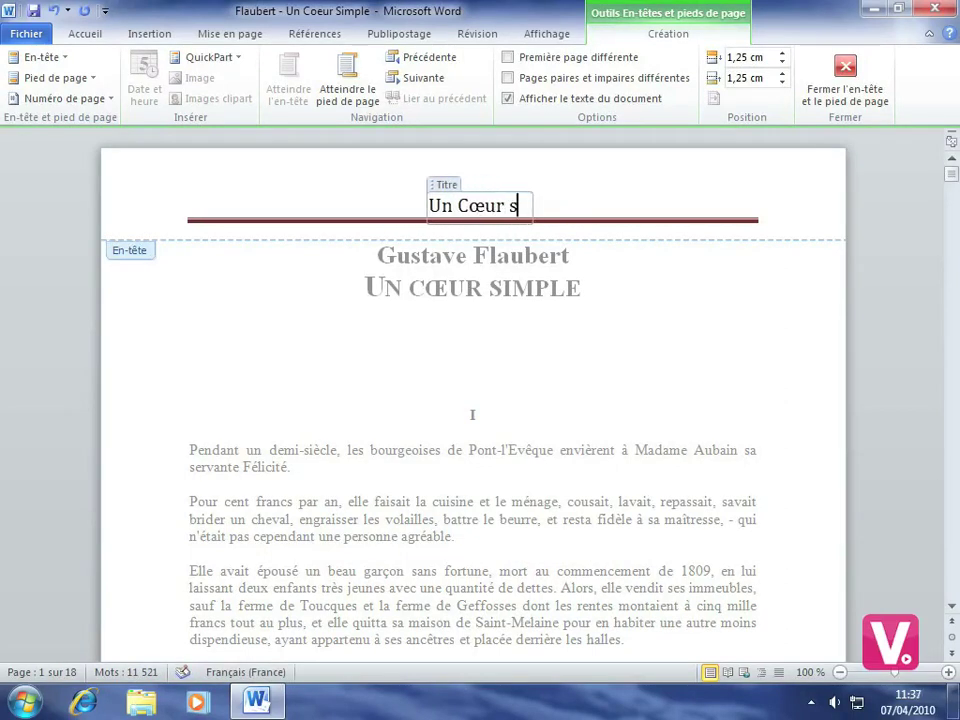
type("imple")
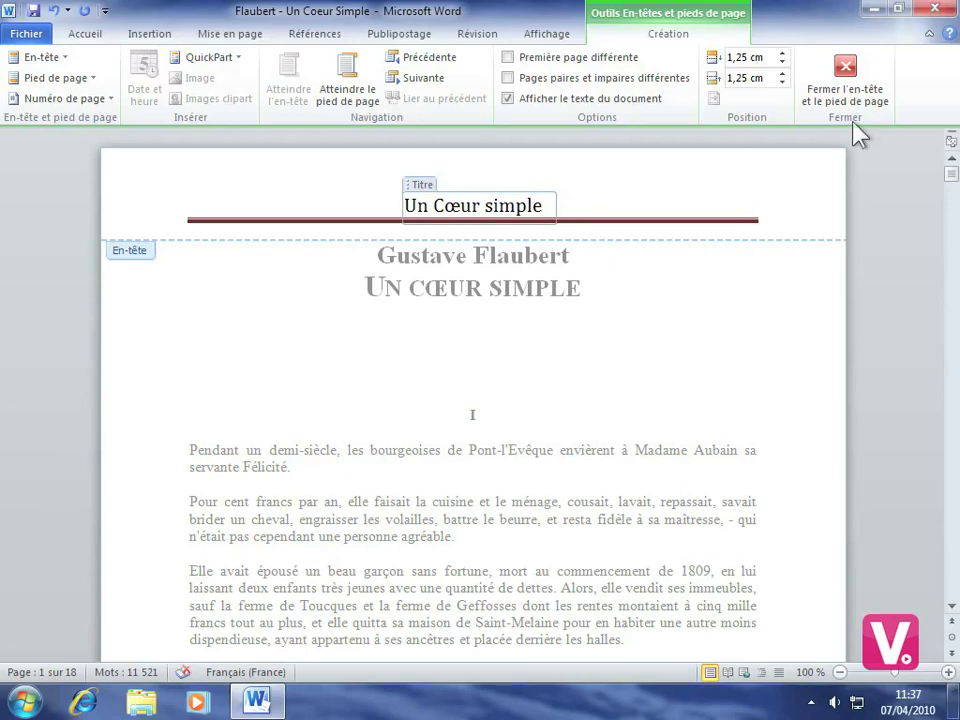
left_click(857, 80)
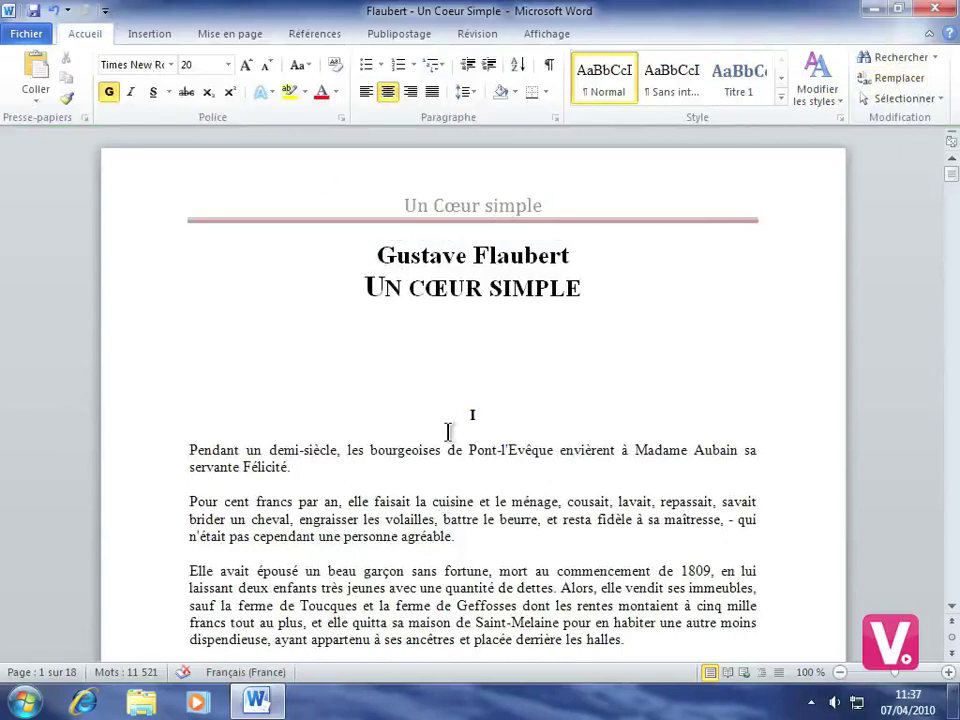
scroll(448, 431, "down", 7)
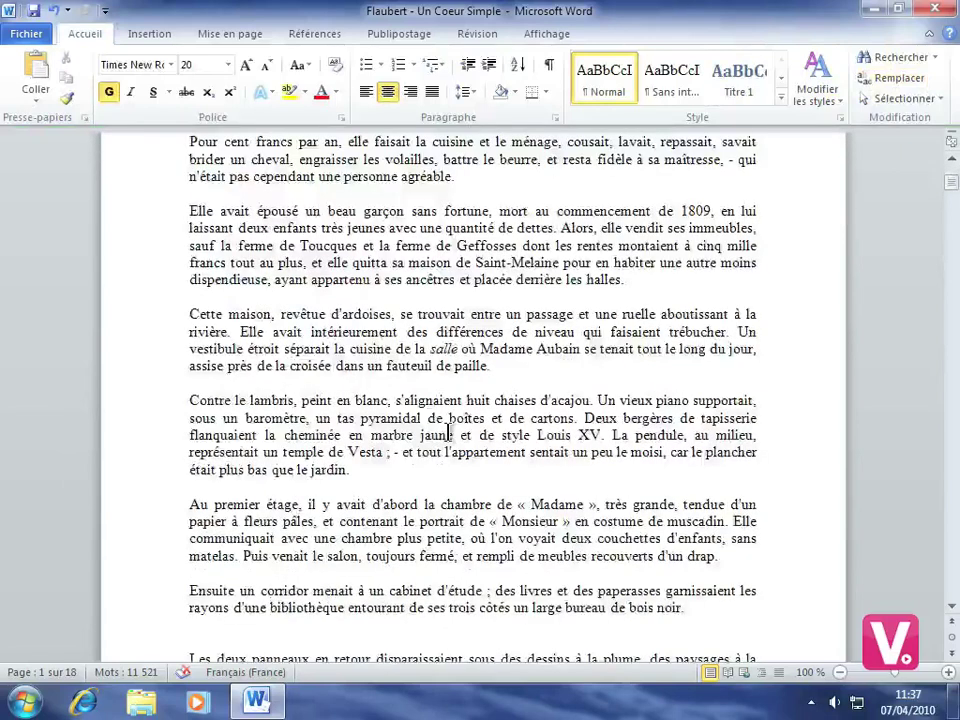
scroll(448, 431, "down", 11)
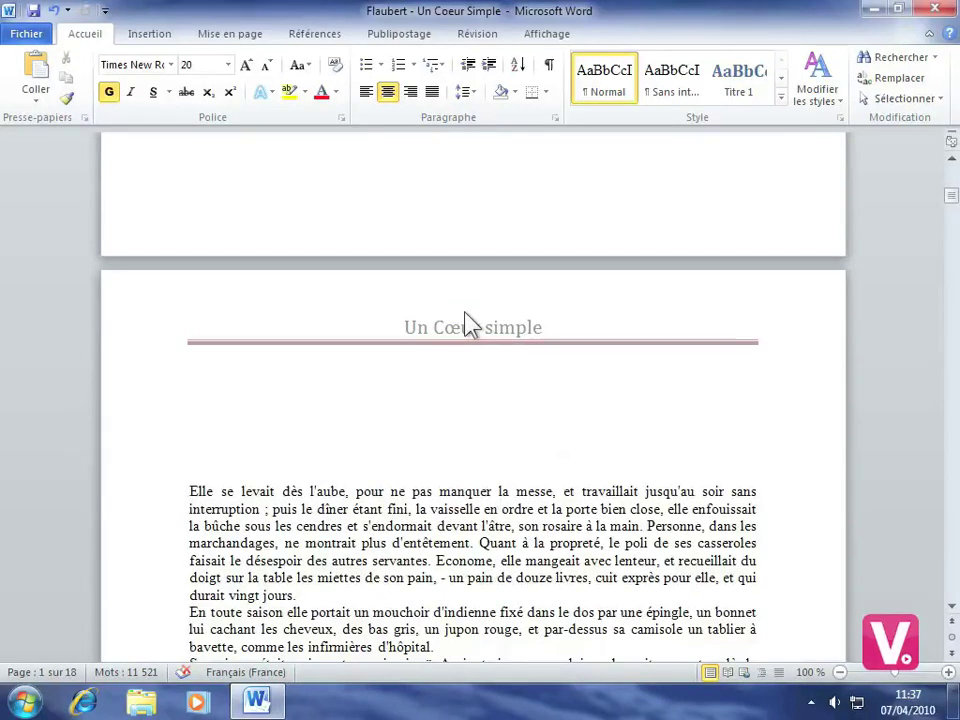
double_click(503, 330)
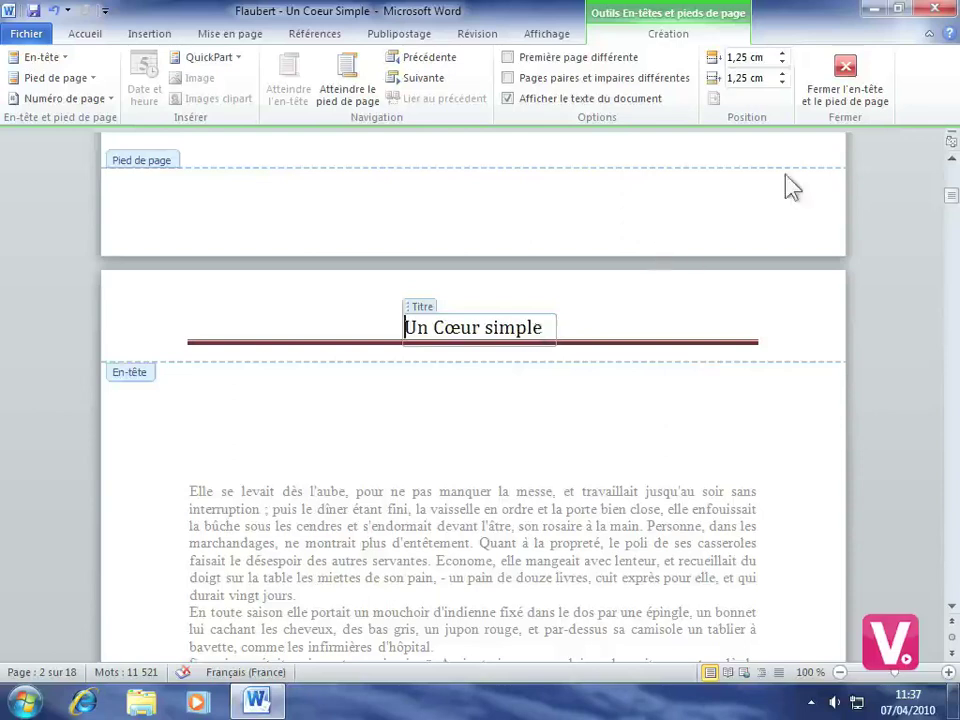
left_click(846, 86)
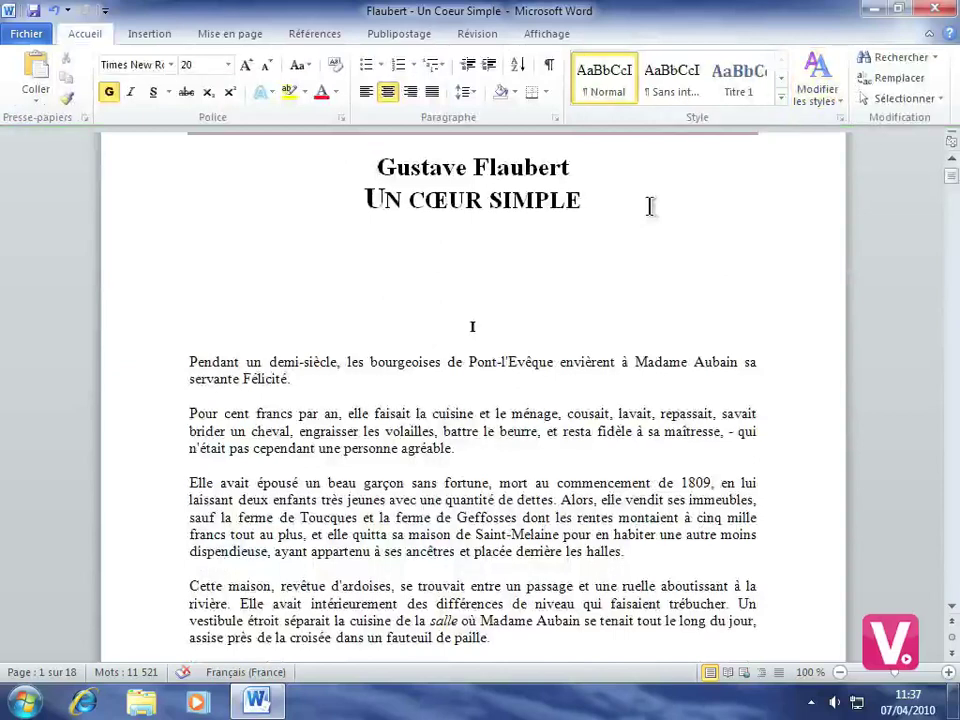
Insert the Alphabet footer from the Pied de page gallery on the Insertion tab.
left_click(152, 34)
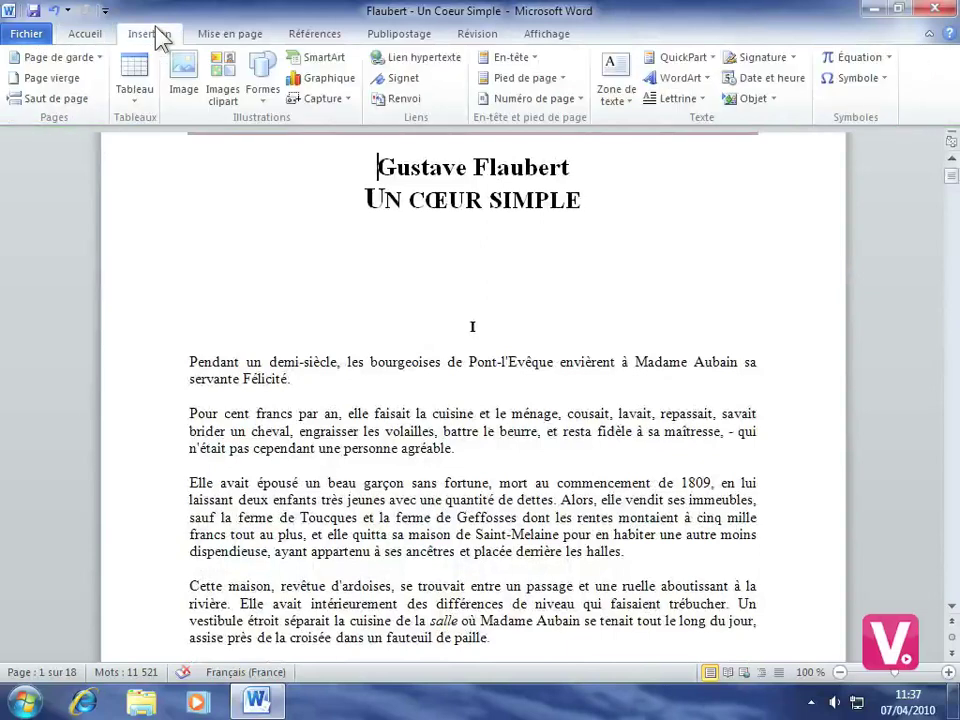
left_click(562, 84)
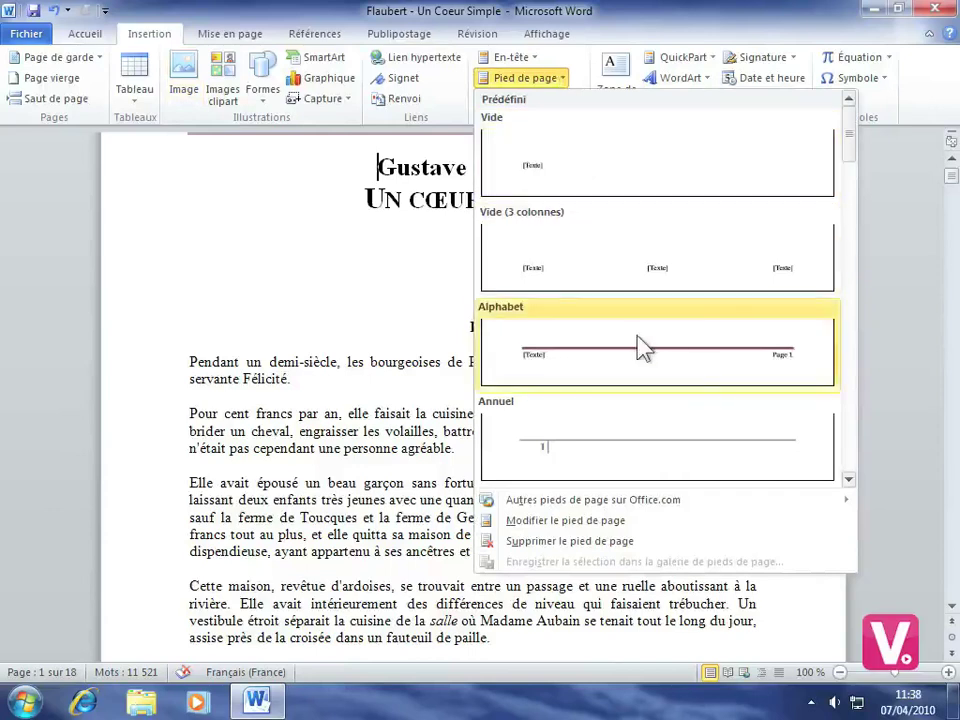
left_click(570, 368)
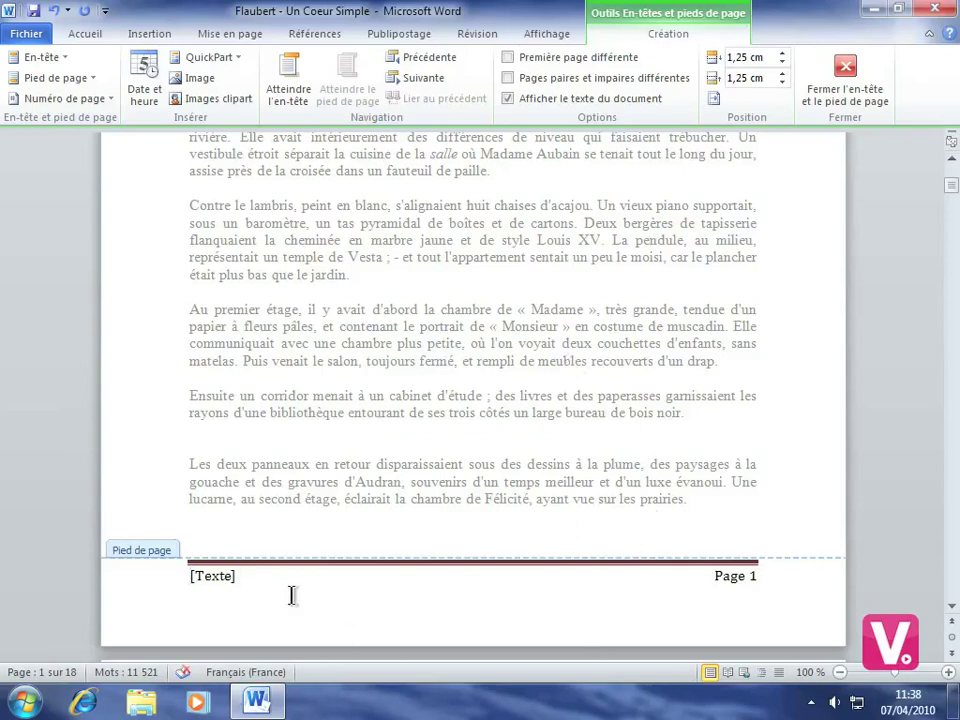
Fill the footer's [Texte] placeholder with the author's name and close footer editing.
left_click(210, 578)
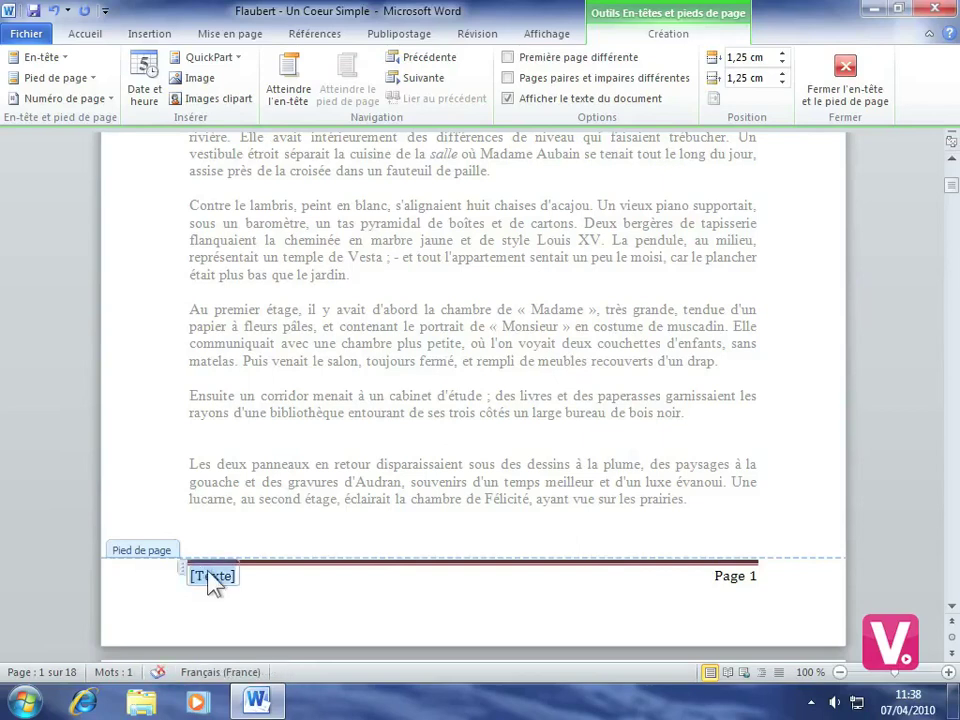
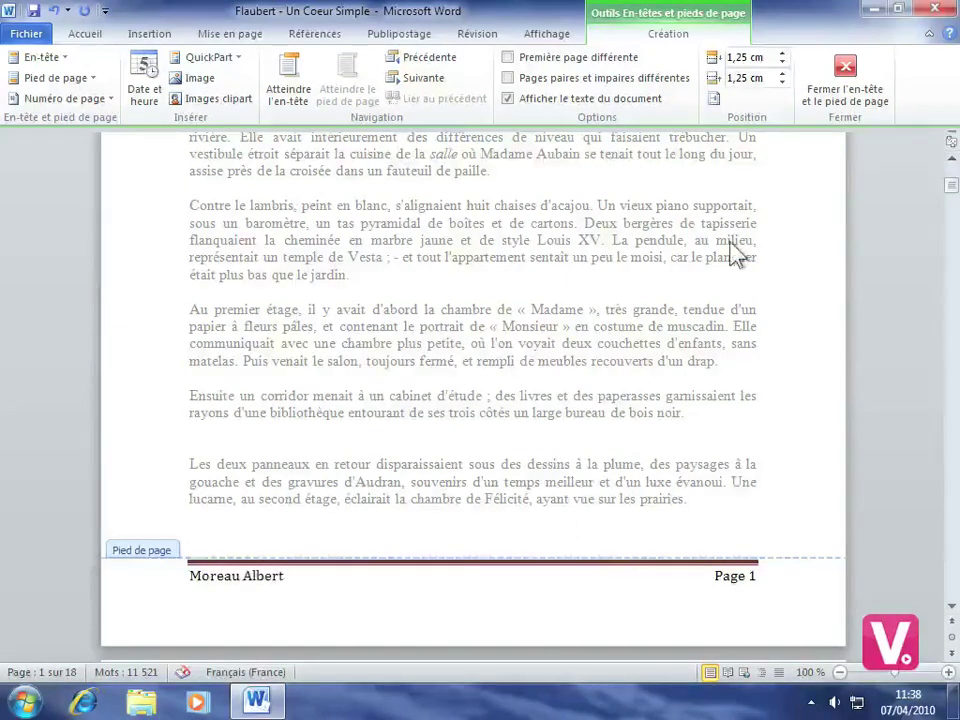
left_click(862, 93)
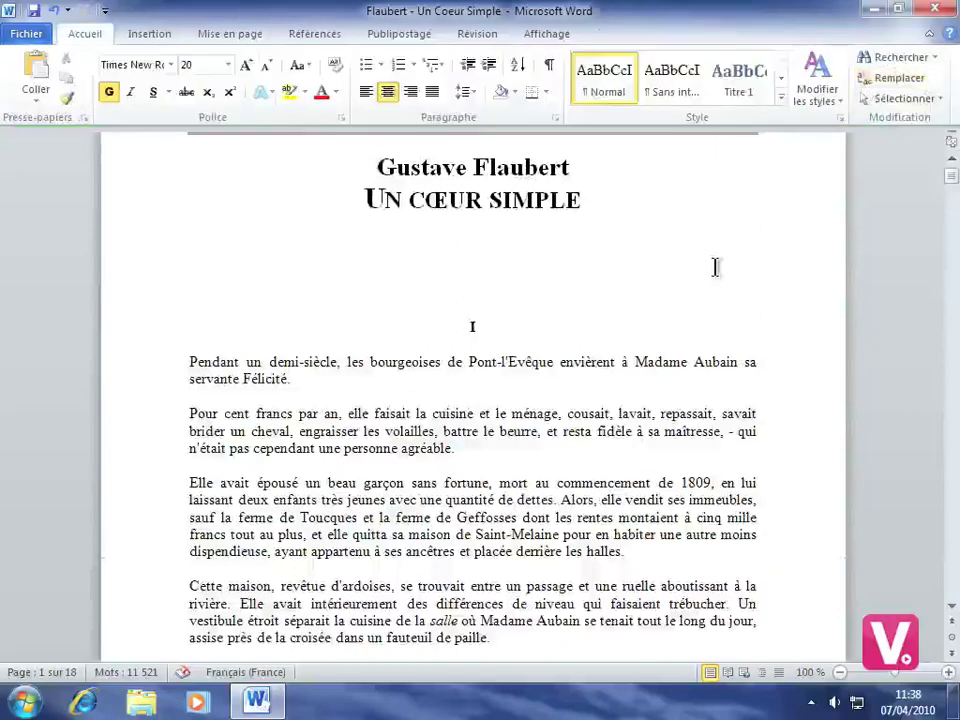
scroll(715, 267, "up", 2)
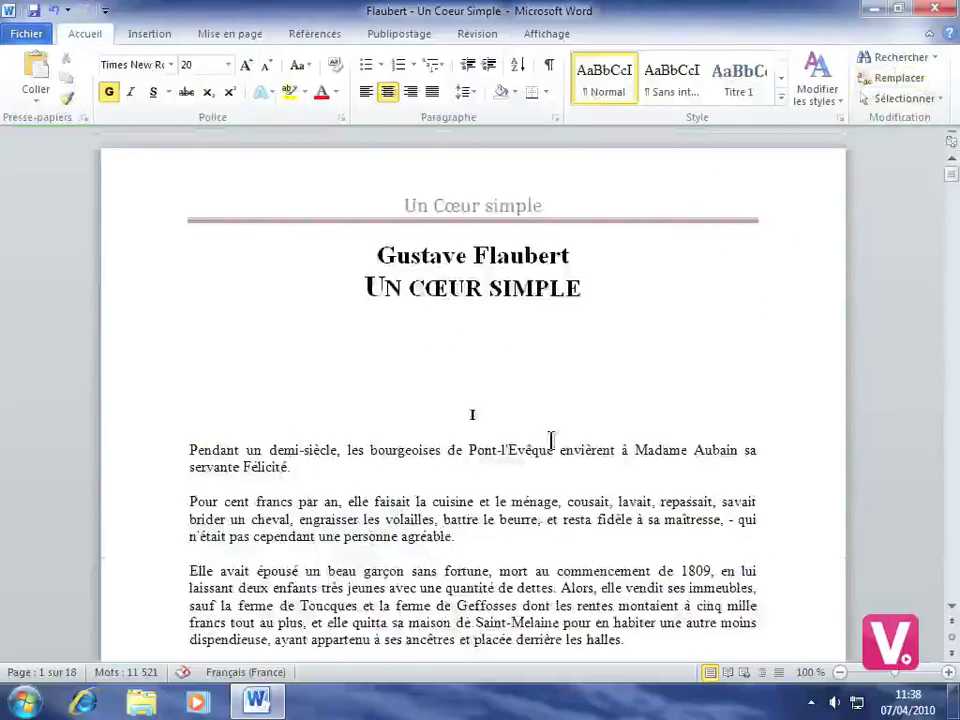
scroll(551, 440, "down", 8)
scroll(551, 440, "down", 5)
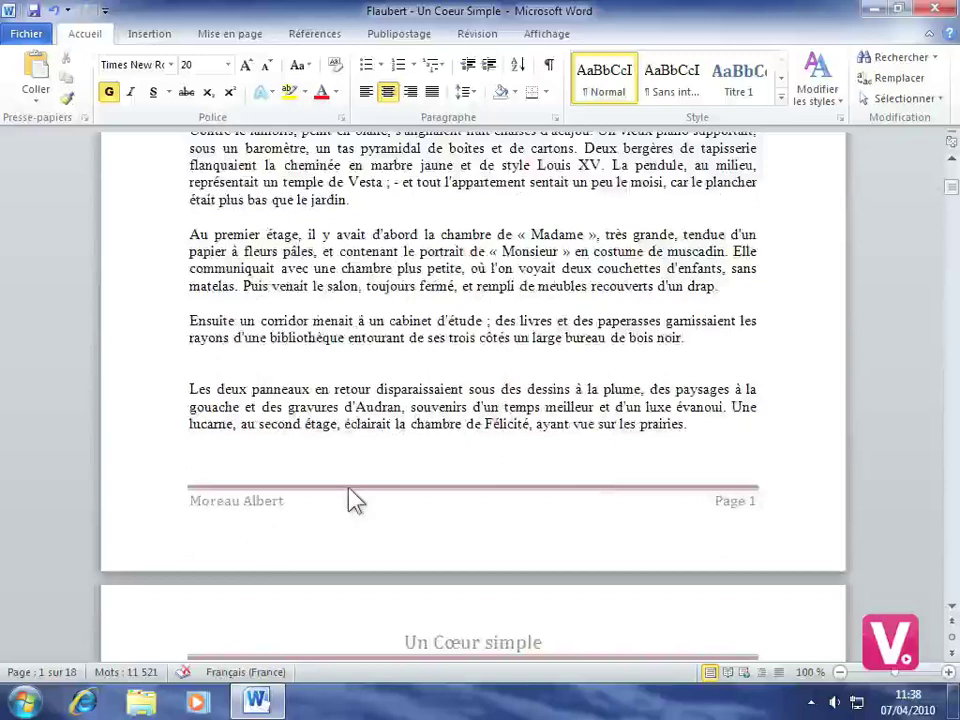
scroll(420, 450, "down", 5)
scroll(425, 428, "down", 5)
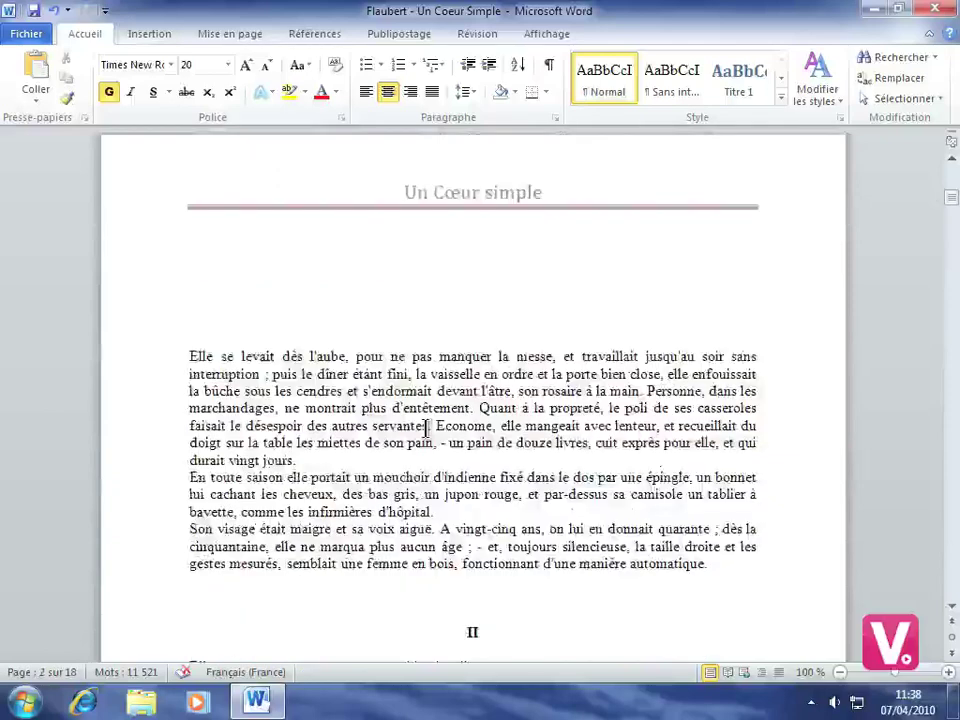
scroll(427, 428, "down", 9)
scroll(425, 428, "down", 3)
scroll(427, 428, "up", 1)
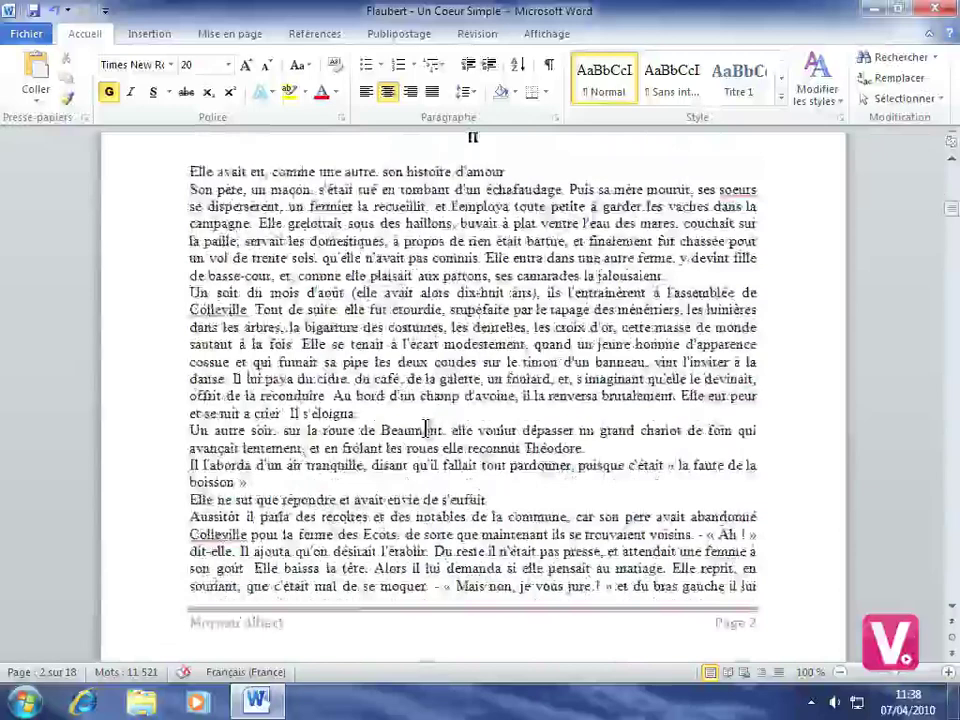
scroll(425, 428, "up", 10)
scroll(425, 428, "up", 10)
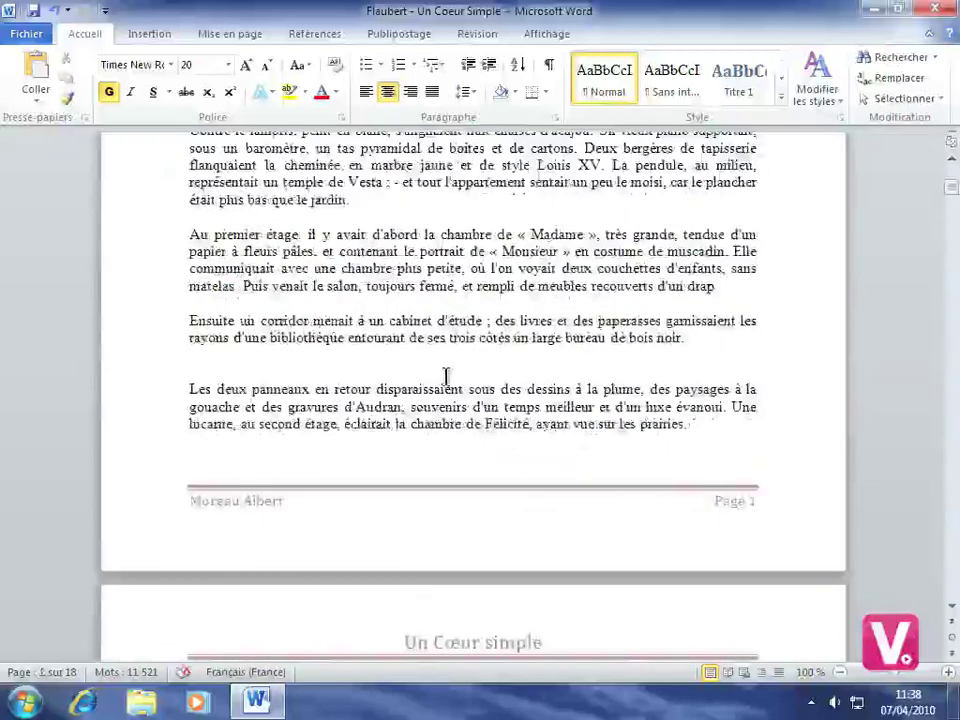
Reopen the footer for editing and bring up the Date et heure dialog.
double_click(369, 503)
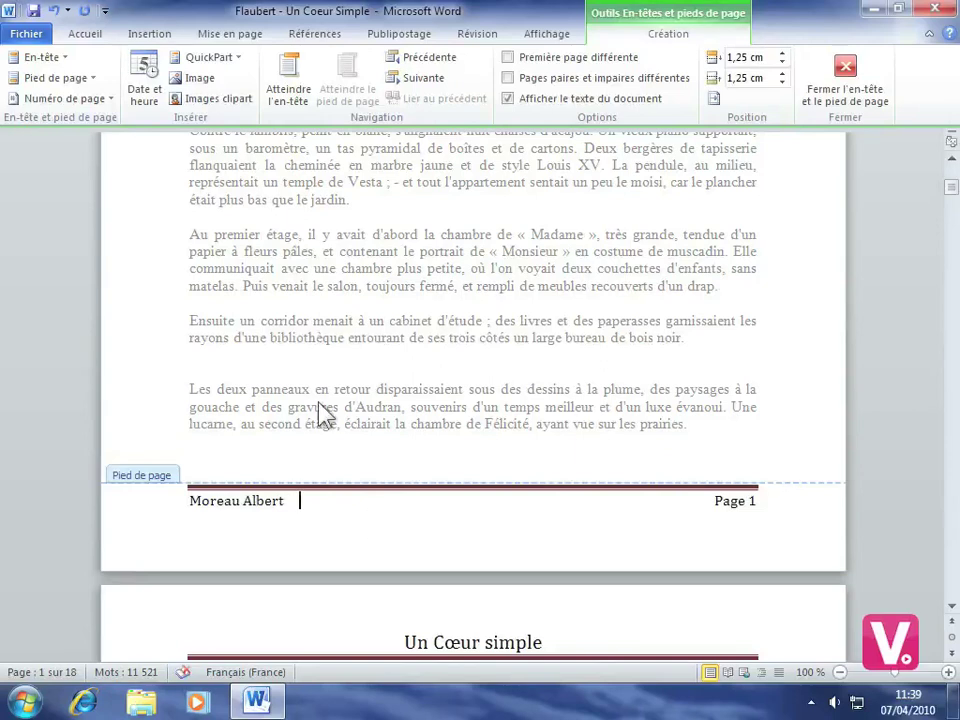
left_click(146, 93)
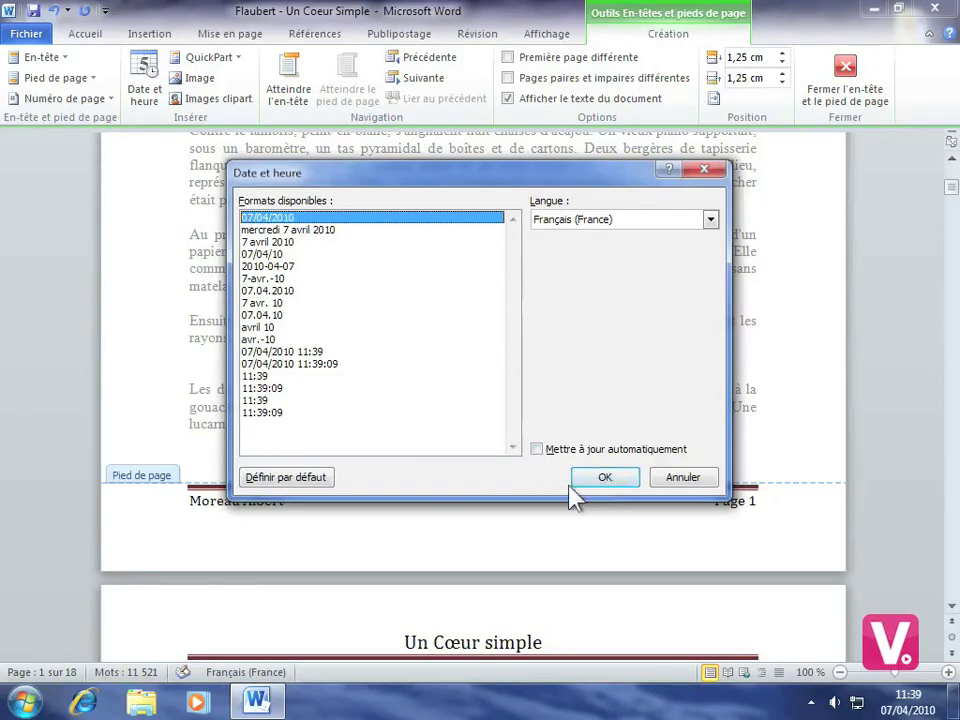
Add the date 07/04/2010 to the footer, then move to the page header.
left_click(611, 482)
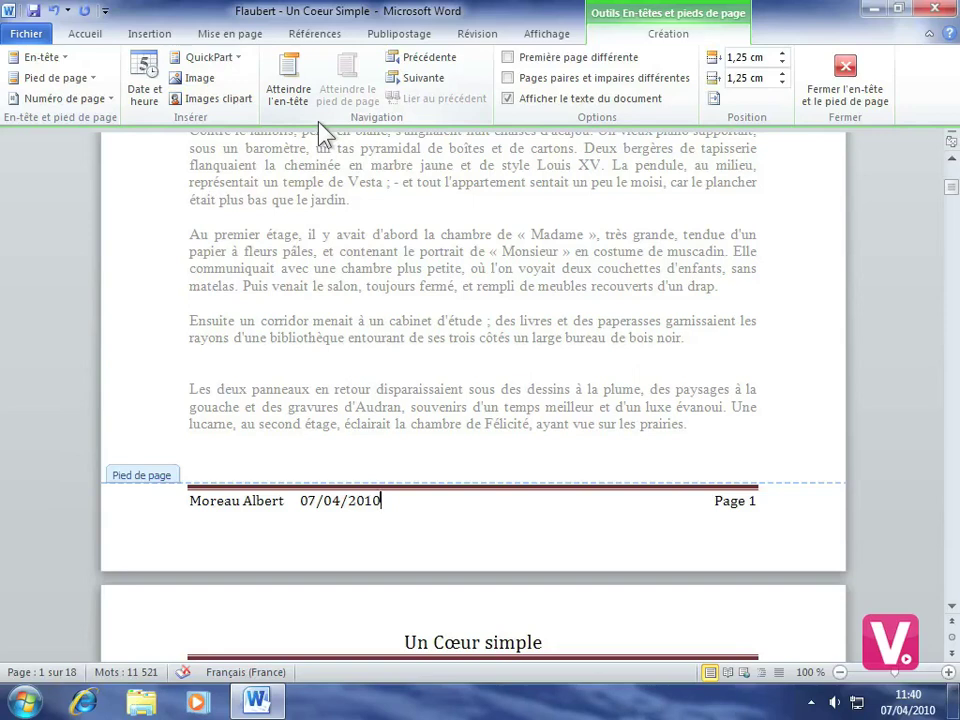
left_click(289, 100)
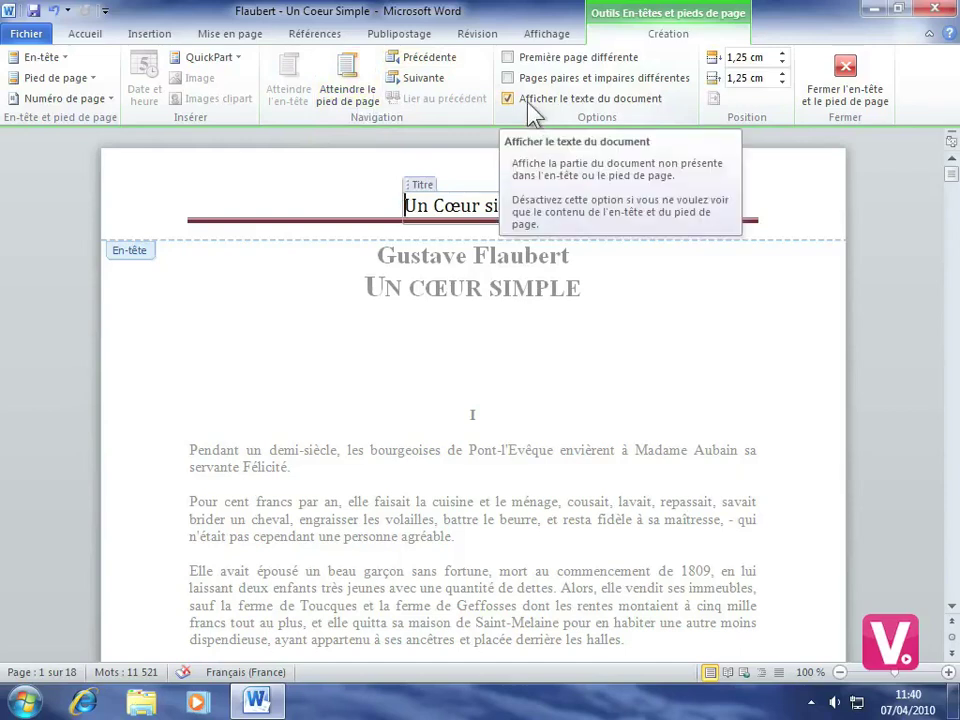
Enable Première page différente and scroll down to check the headers on pages 1 and 2.
left_click(508, 58)
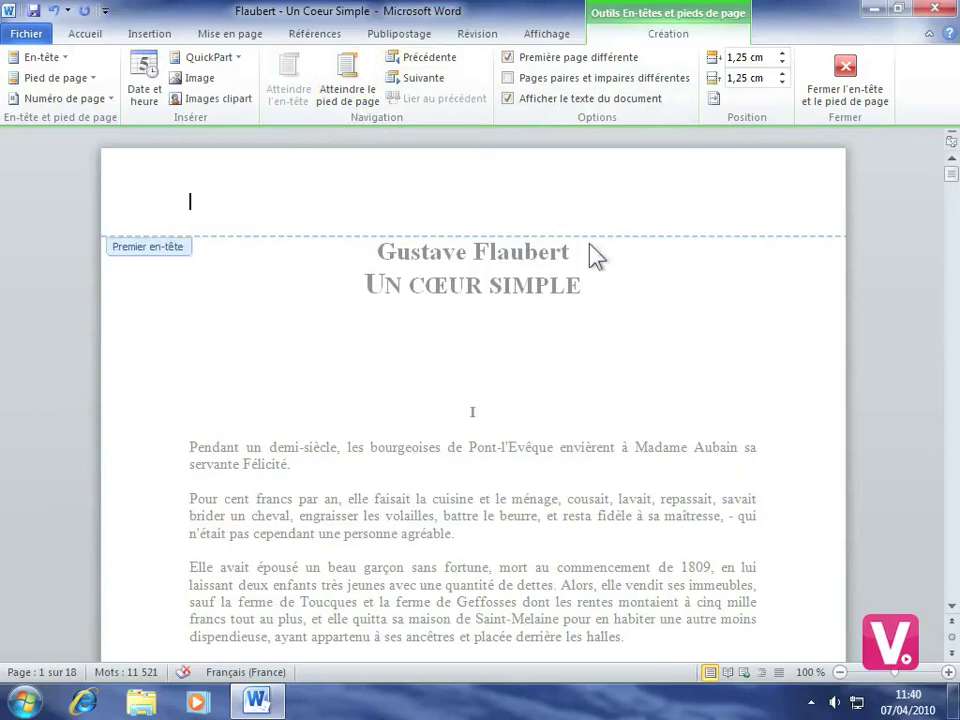
scroll(499, 251, "down", 10)
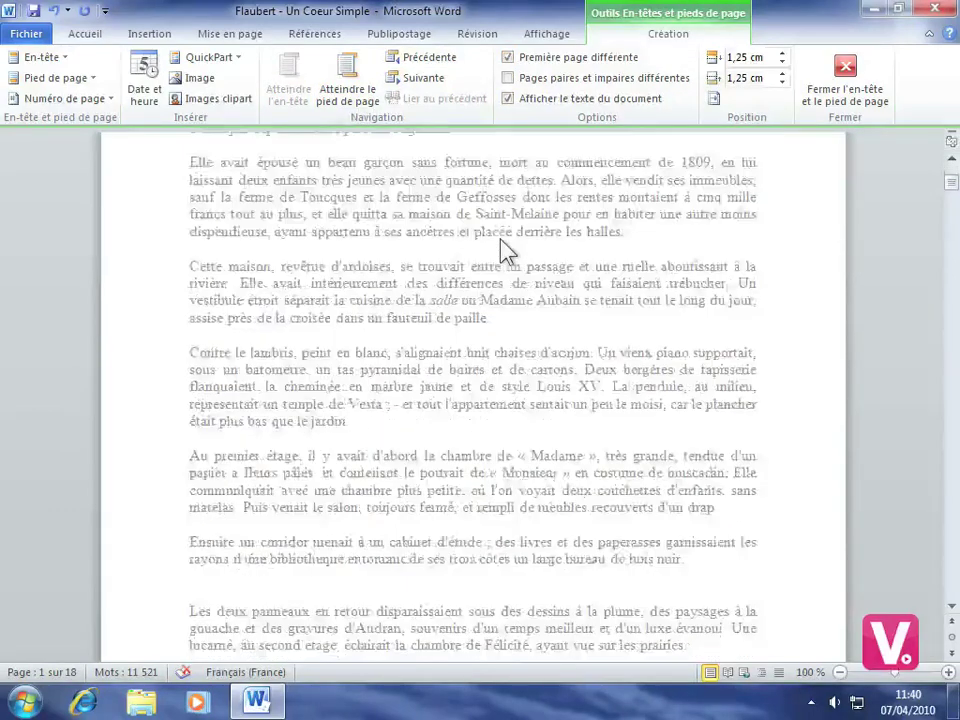
scroll(470, 472, "down", 3)
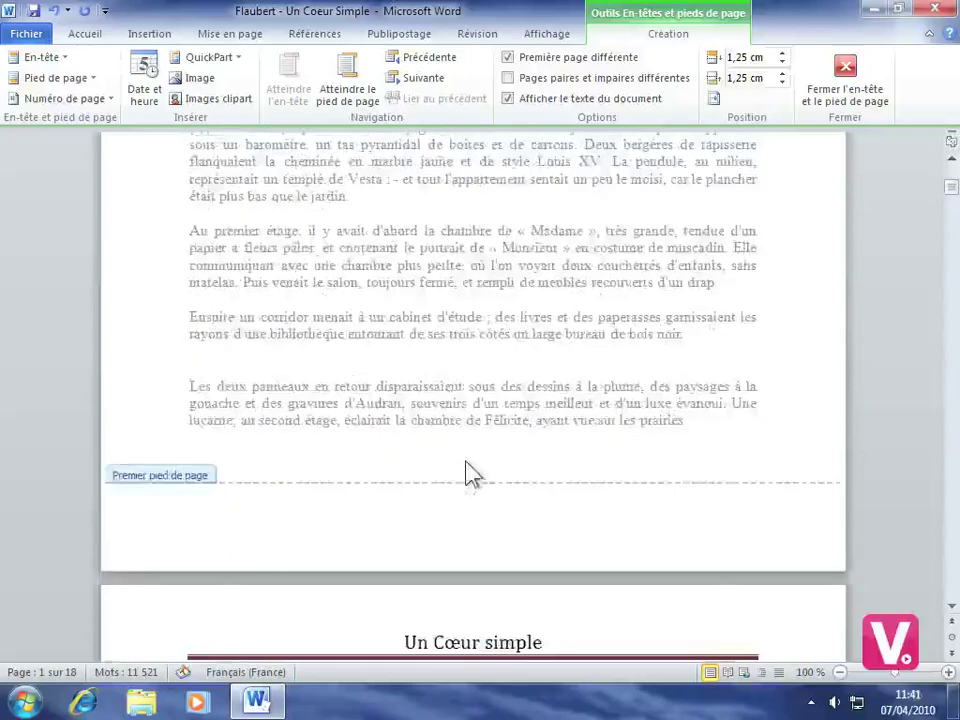
scroll(558, 431, "down", 5)
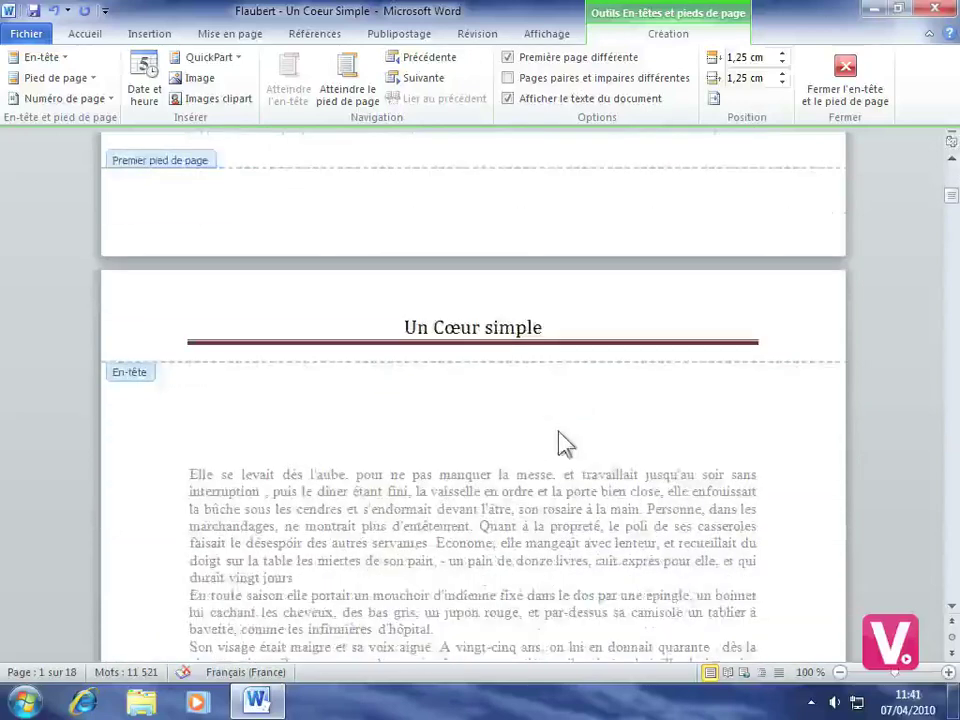
scroll(553, 442, "down", 3)
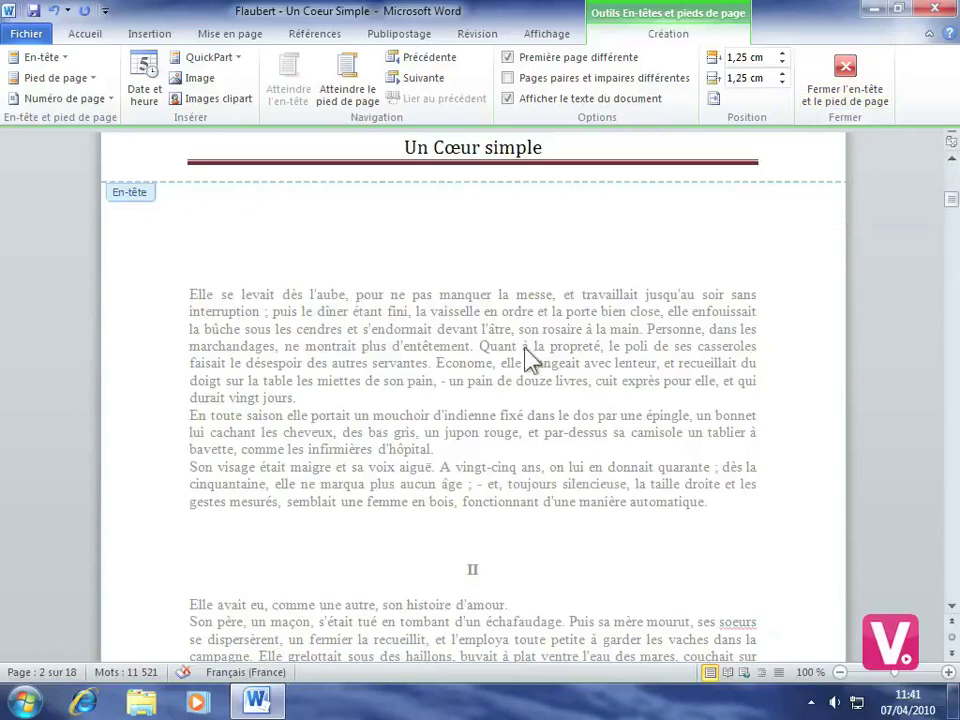
Close header editing so the title page shows no 'Un Cœur simple' header.
double_click(443, 336)
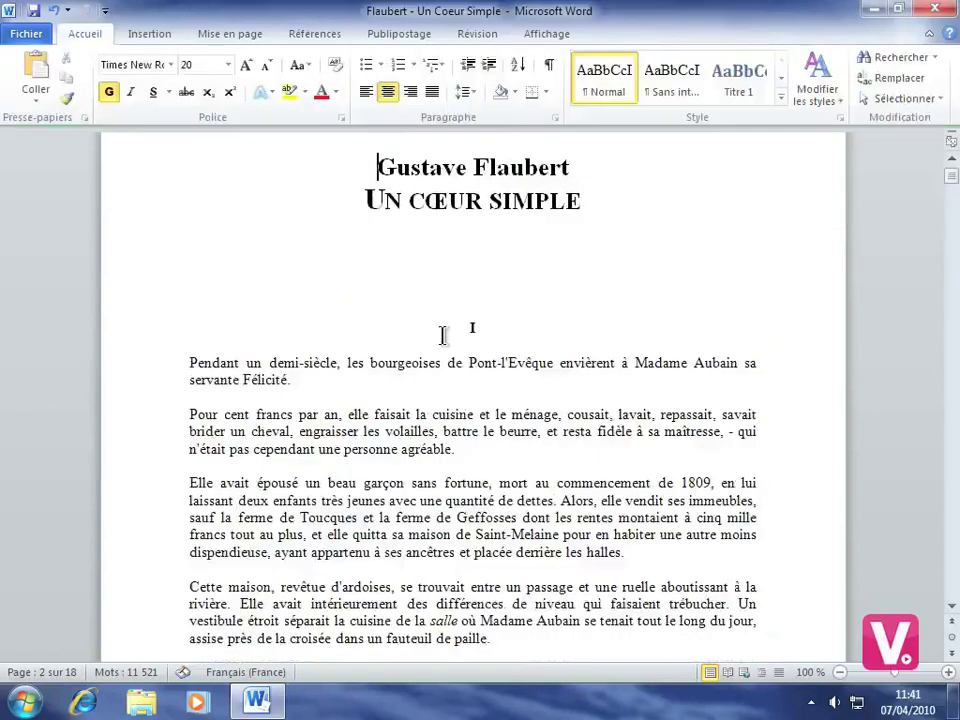